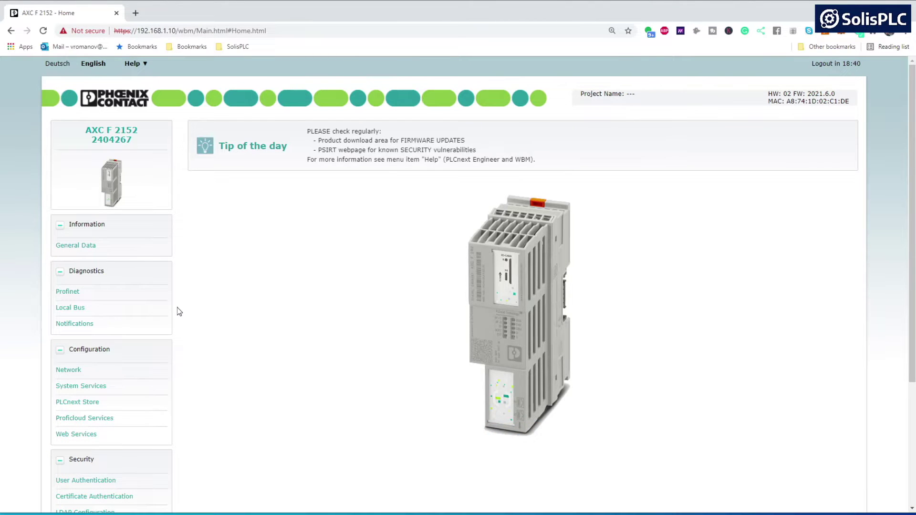
Step: Open the SD Card page of the security settings and check the status of external SD card support
scroll(177, 308, "down", 1)
scroll(177, 308, "down", 3)
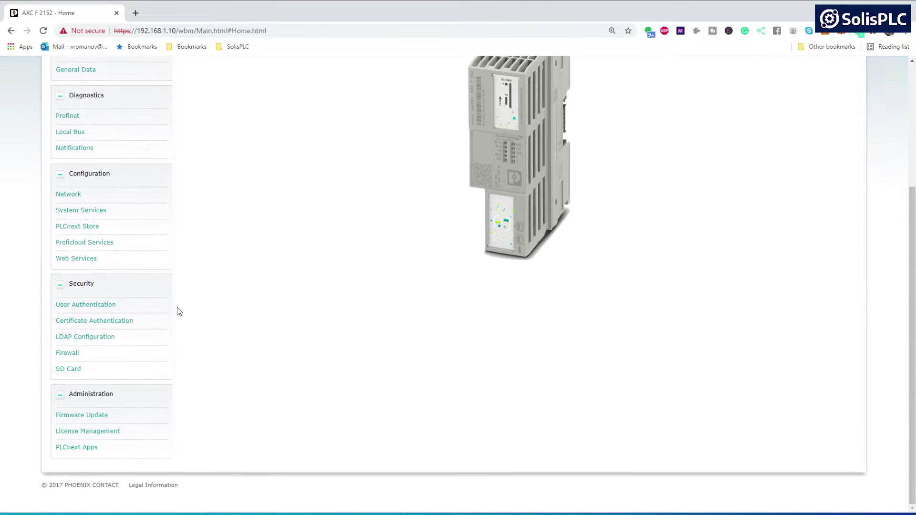
left_click(65, 370)
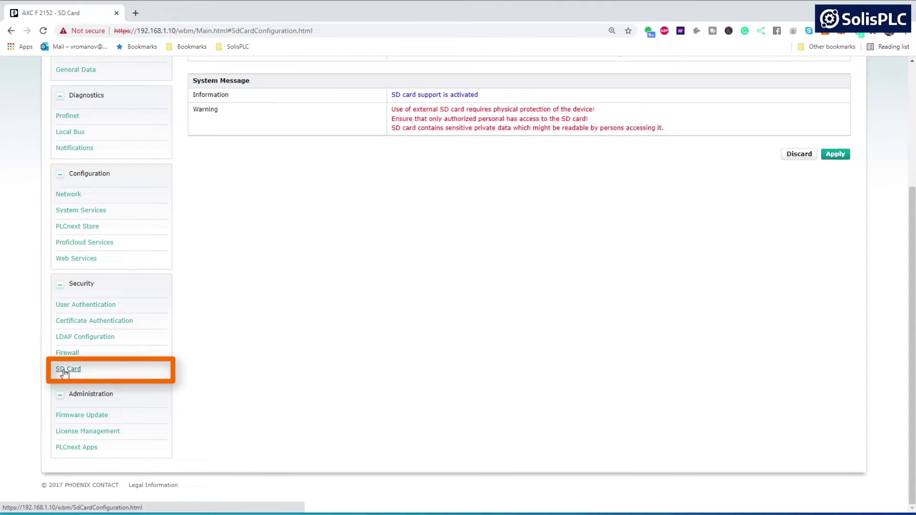
scroll(354, 325, "up", 4)
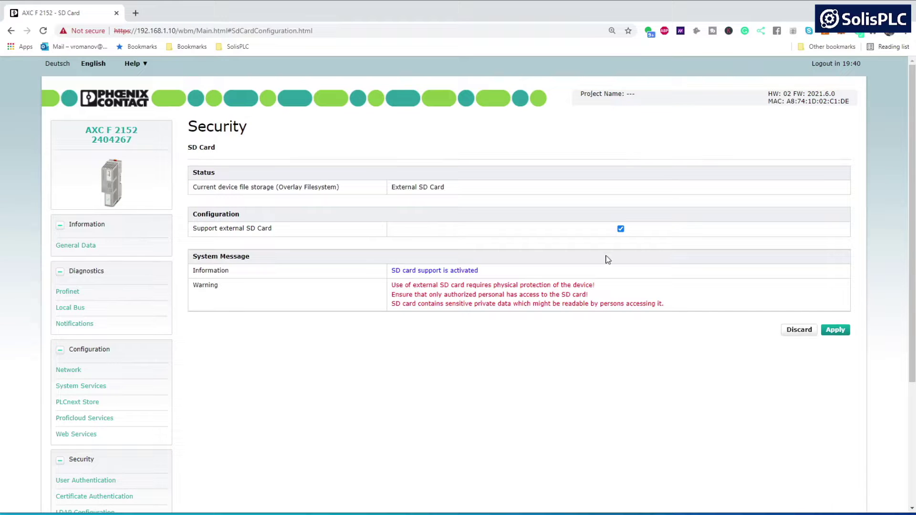
left_click_drag(394, 272, 482, 272)
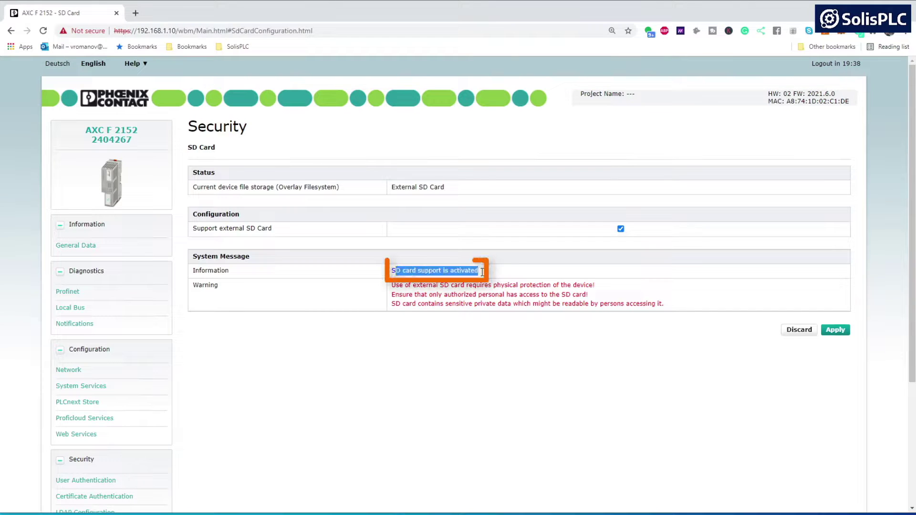
left_click(493, 276)
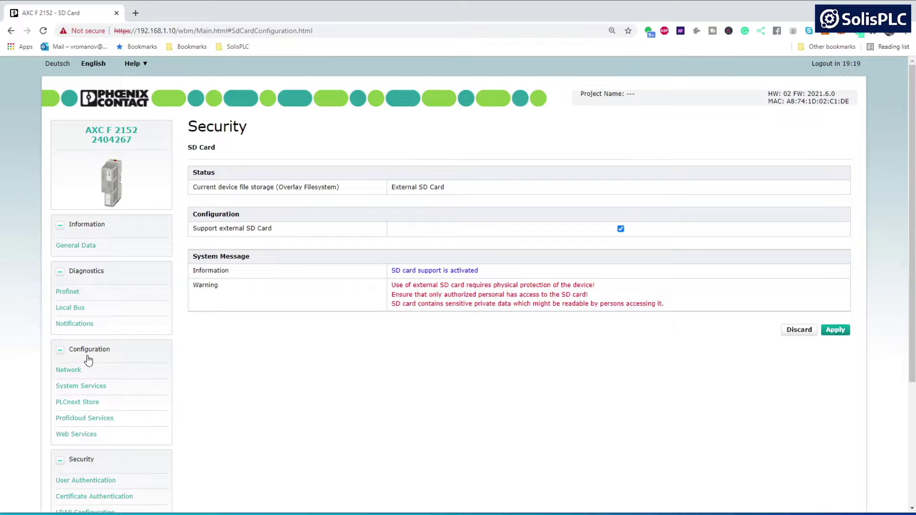
Step: Open the controller's network configuration and set the LAN 1 IP address to 10.0.0.201
left_click(60, 372)
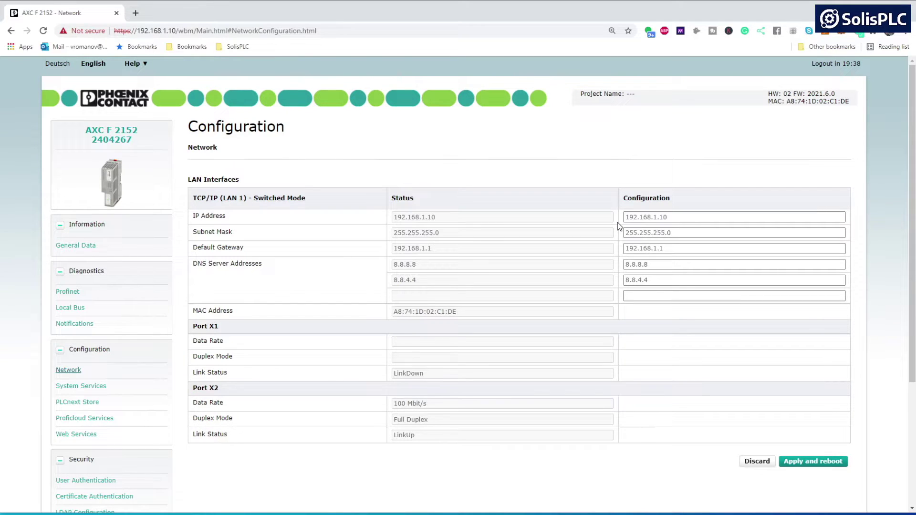
left_click(685, 219)
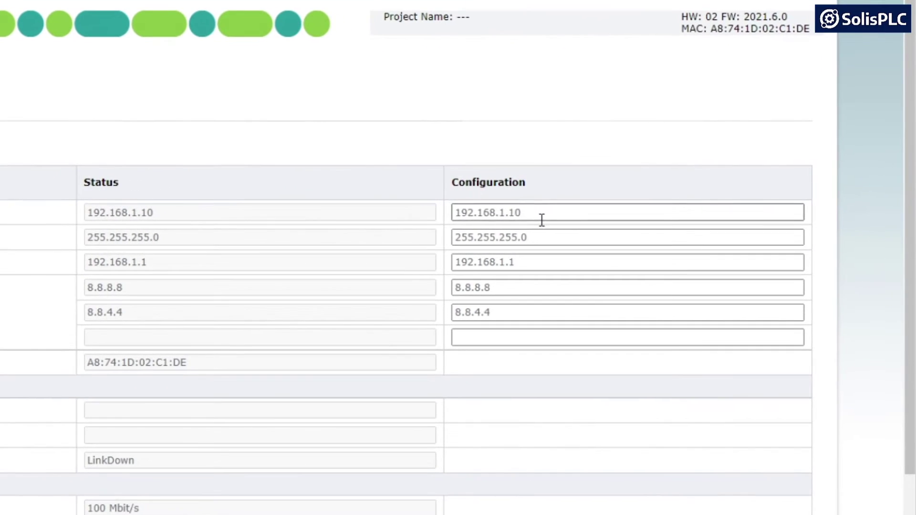
left_click_drag(680, 221, 609, 225)
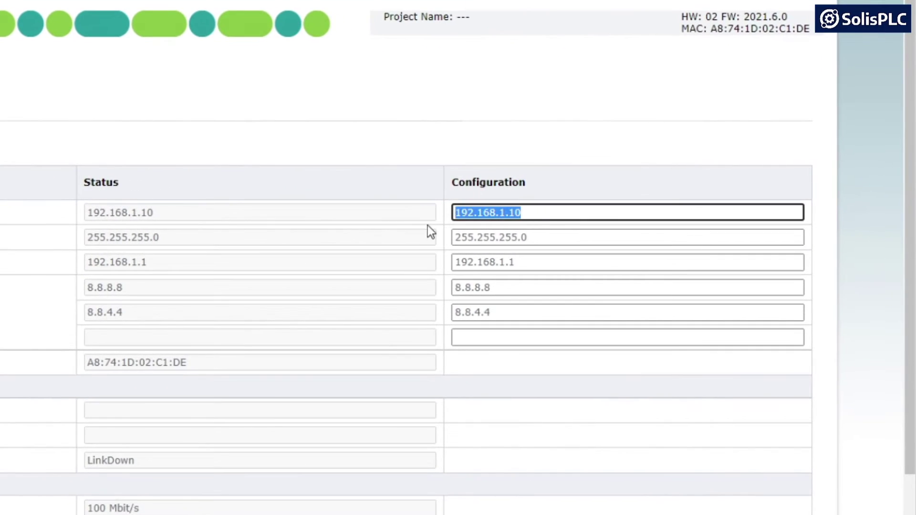
type("10.0")
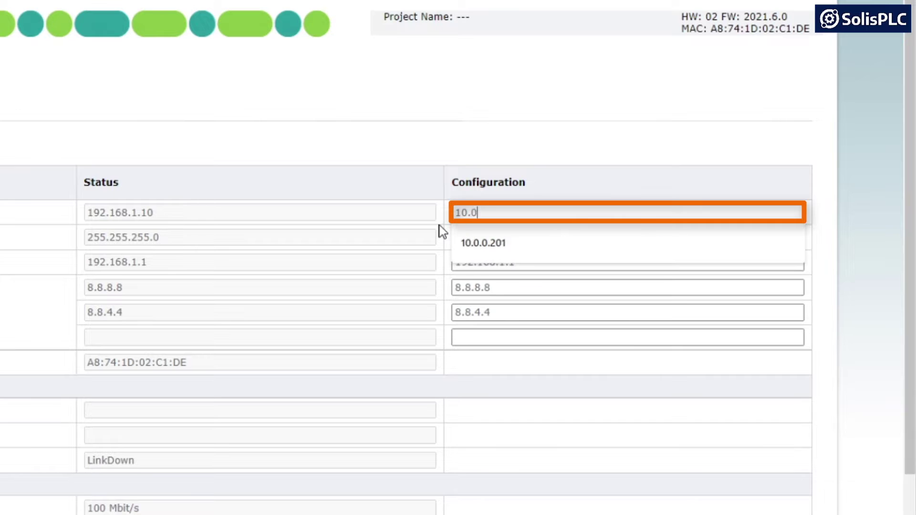
type(".0.201")
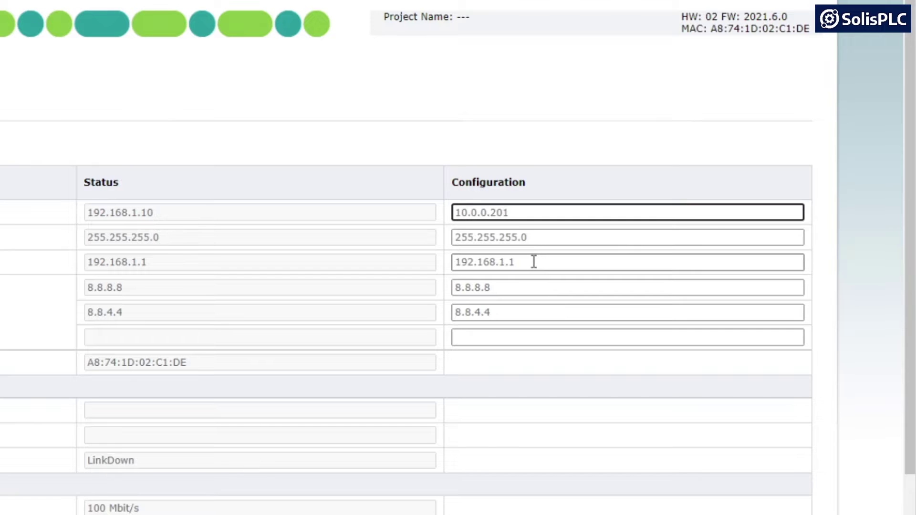
Step: Set the default gateway of the LAN 1 interface to 10.0.0.1
left_click_drag(534, 261, 454, 262)
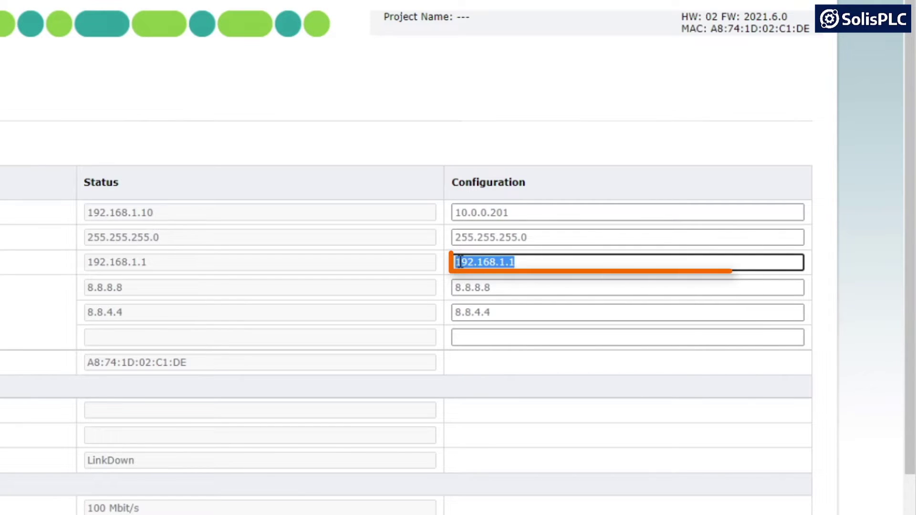
type("0.")
key("BackSpace")
key("BackSpace")
type("10.0.0")
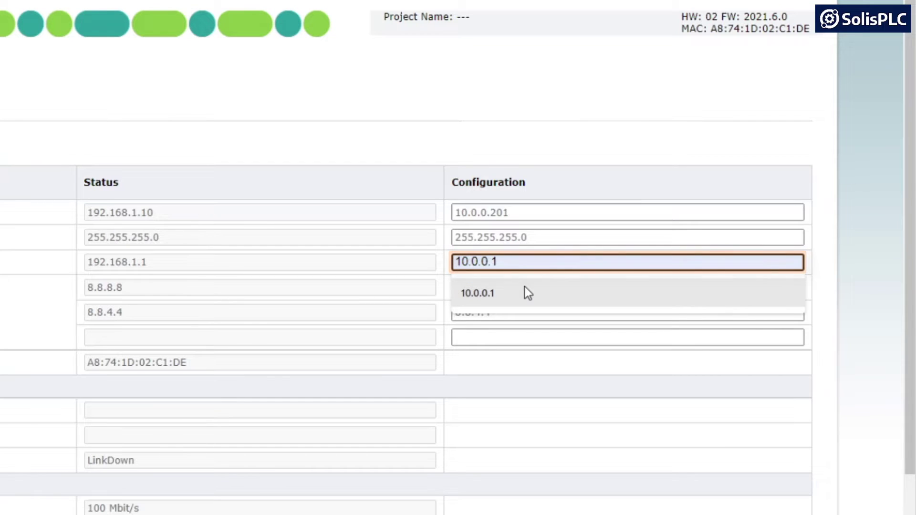
left_click(525, 287)
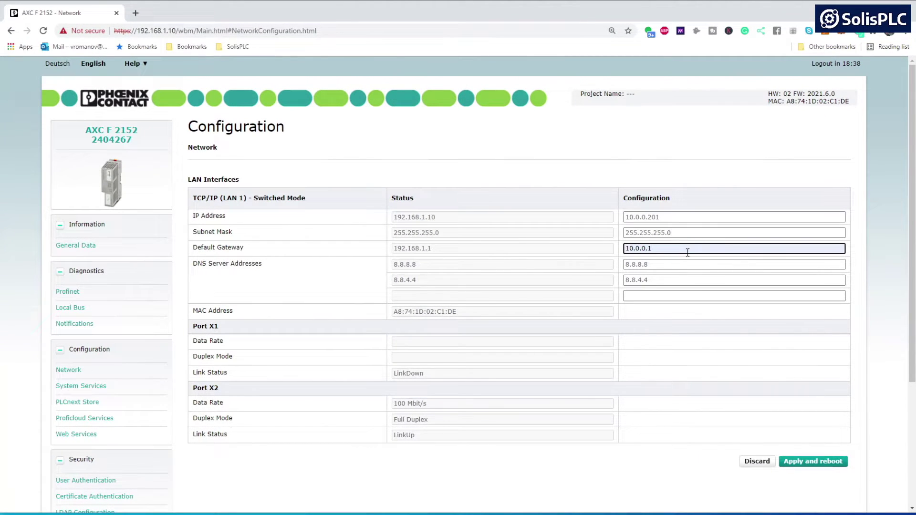
Step: Check the configured subnet mask, then apply the network configuration and confirm rebooting the controller
left_click(698, 234)
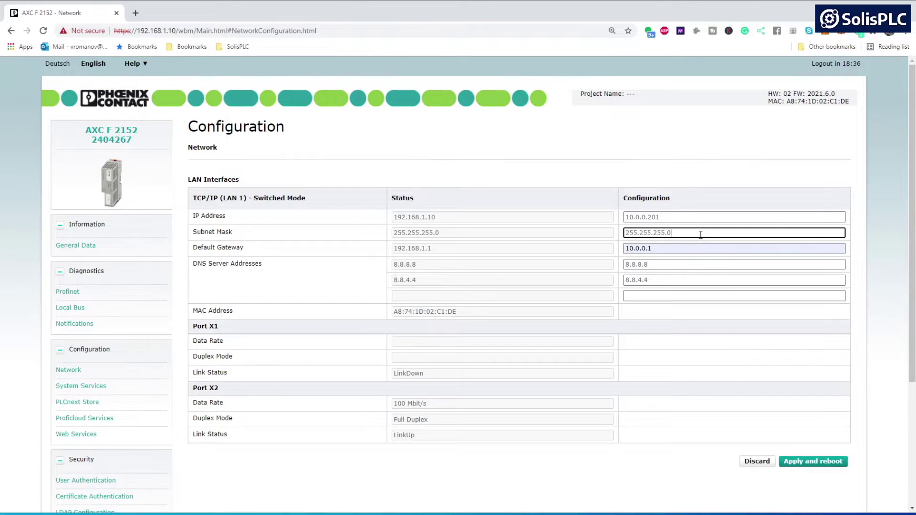
left_click(676, 180)
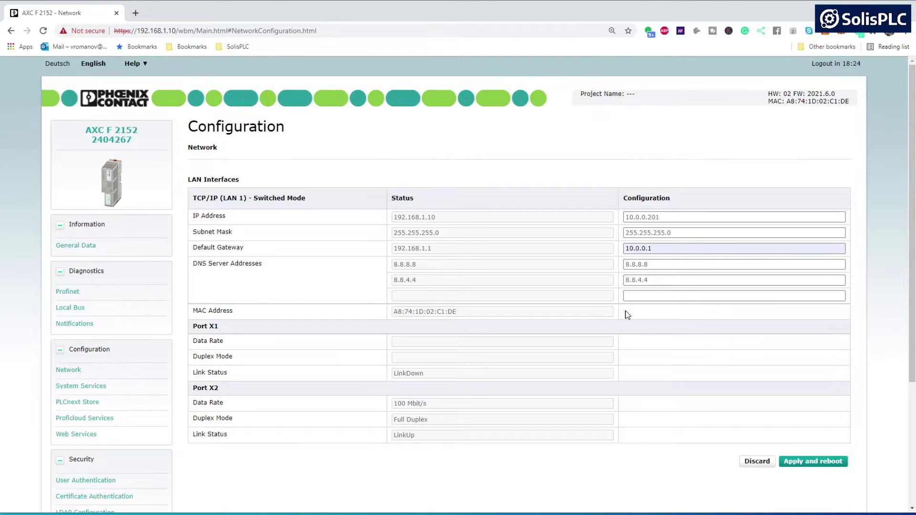
left_click(798, 463)
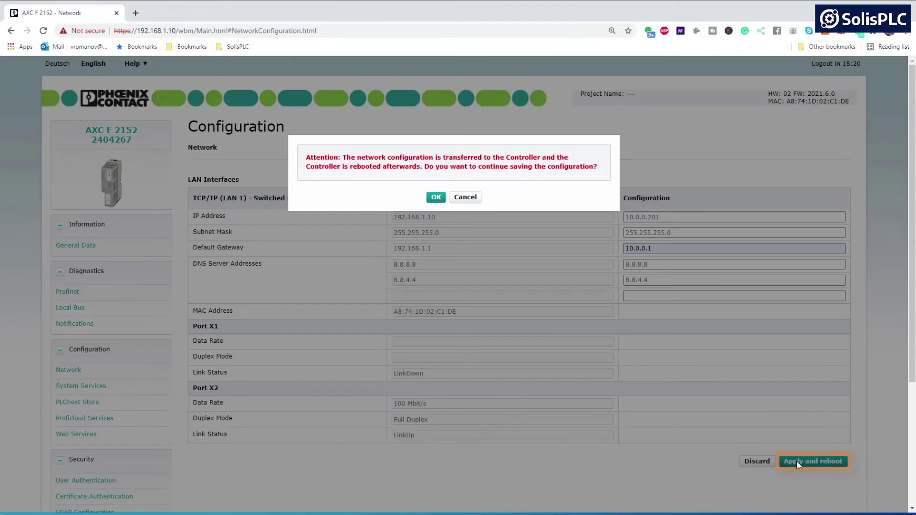
left_click(436, 197)
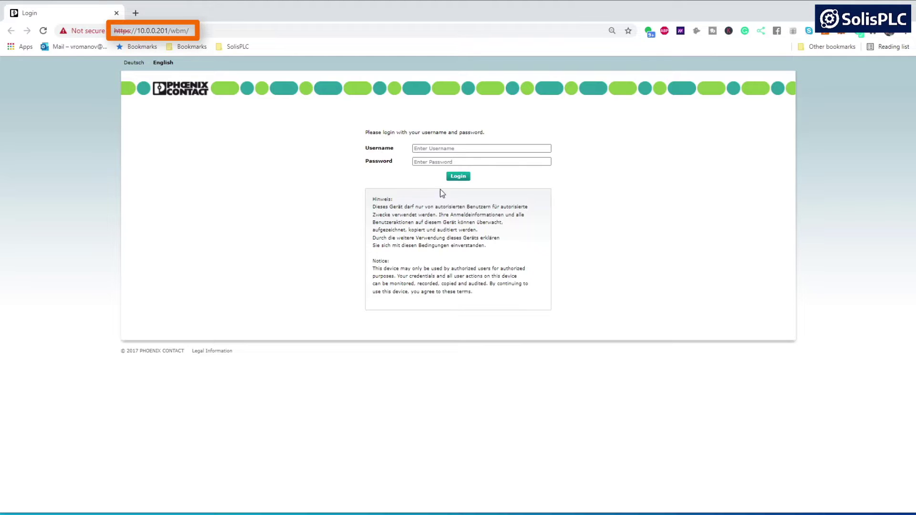
Step: Log in to the controller's web management at 10.0.0.201 as admin, entering the account password
left_click(483, 149)
type("admin")
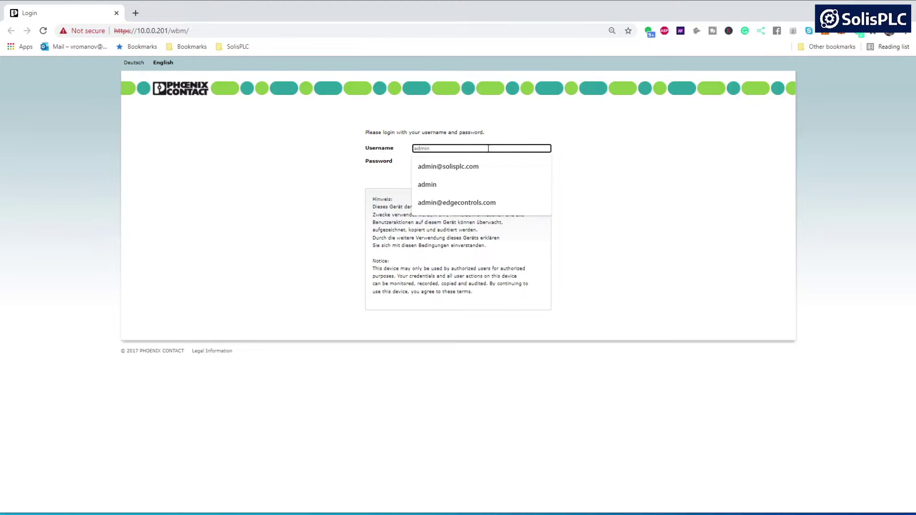
key("Tab")
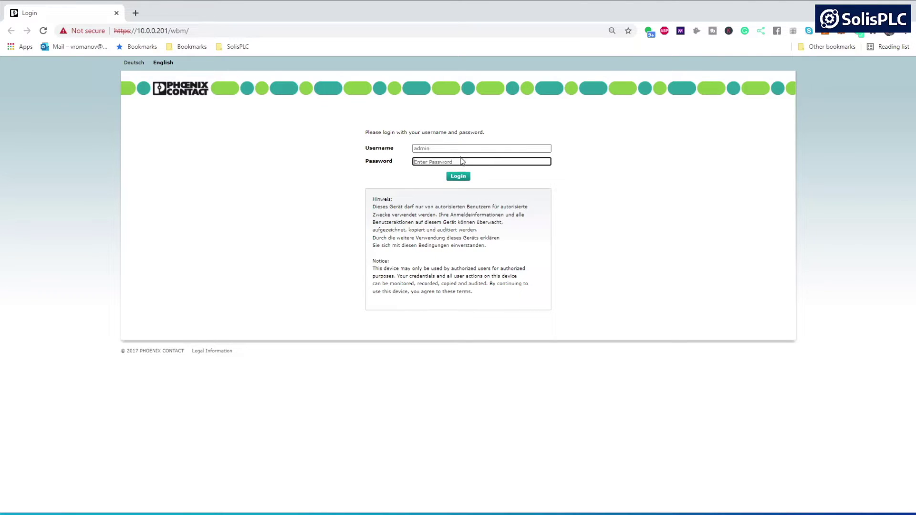
type("•••••••")
key("Return")
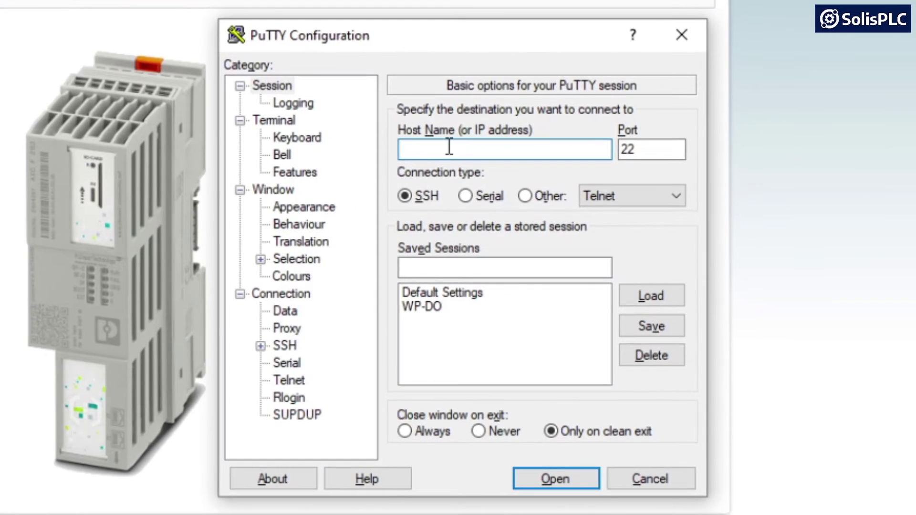
Step: Switch to PuTTY, open an SSH connection to 10.0.0.201 on port 22, and accept the new host key
left_click(449, 146)
type("10.0.0.")
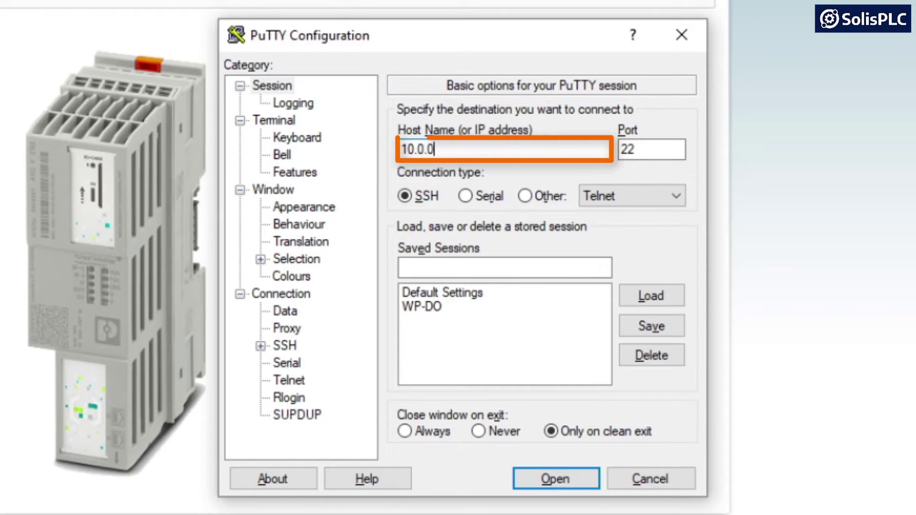
type("201")
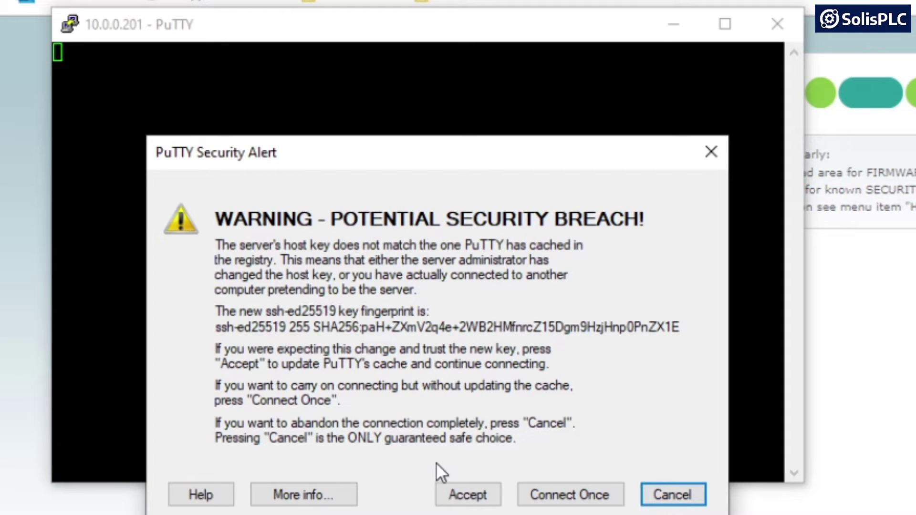
left_click(470, 496)
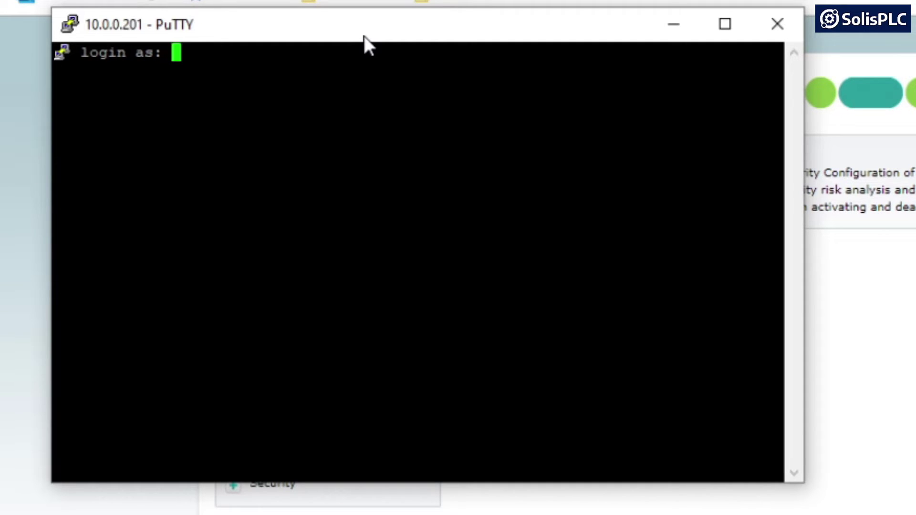
Step: Log in to the SSH session as admin, entering the account password
type("admin")
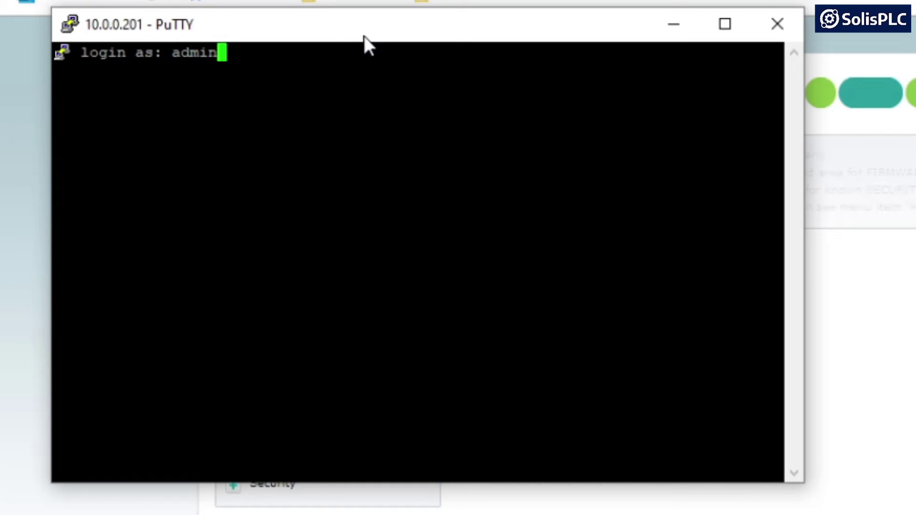
key("Return")
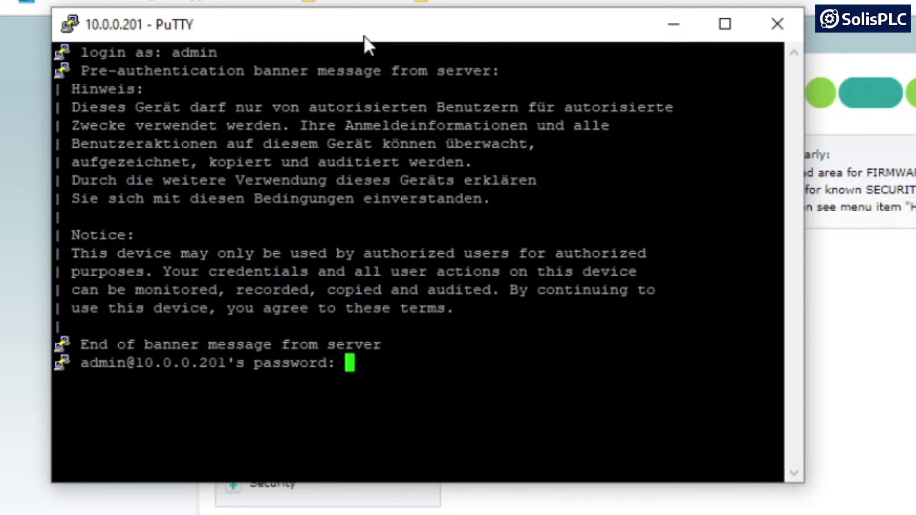
key("Return")
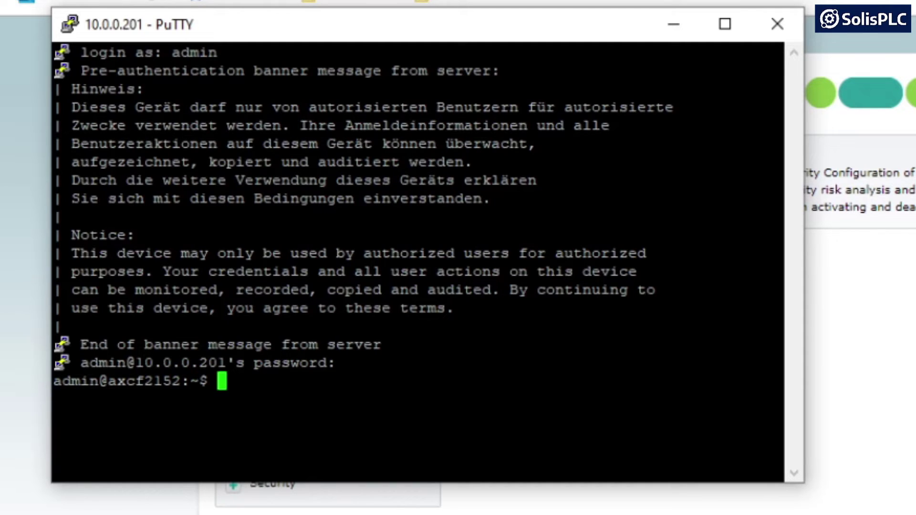
Step: Run "sudo passwd root", authenticate with the admin password, and enter and retype a new root password
type("su")
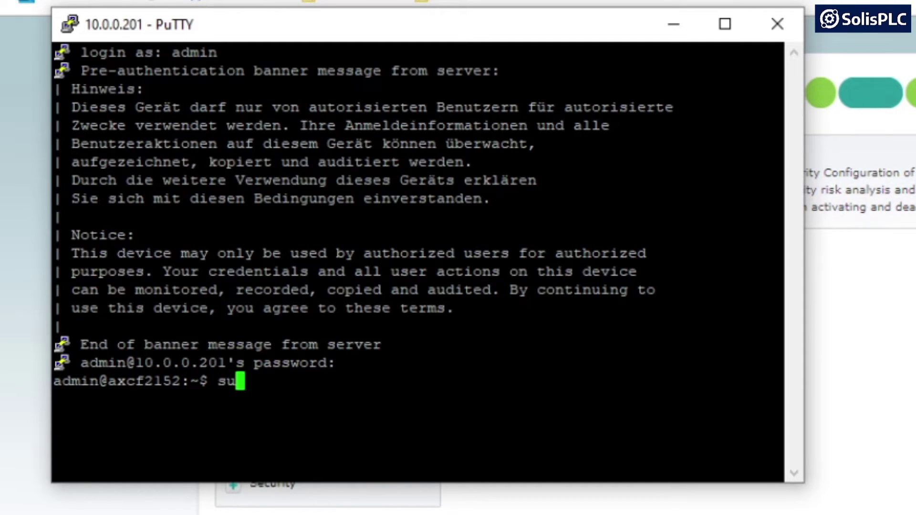
type("do pass")
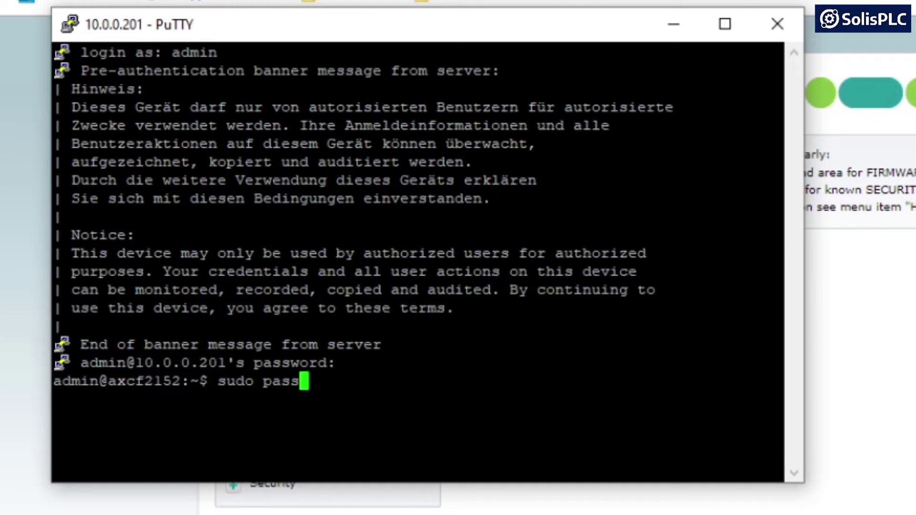
type("wd root")
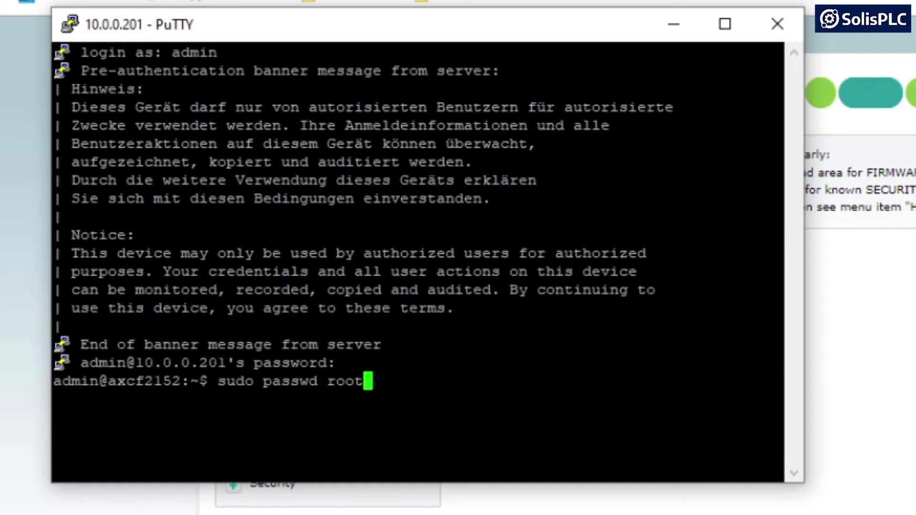
key("Return")
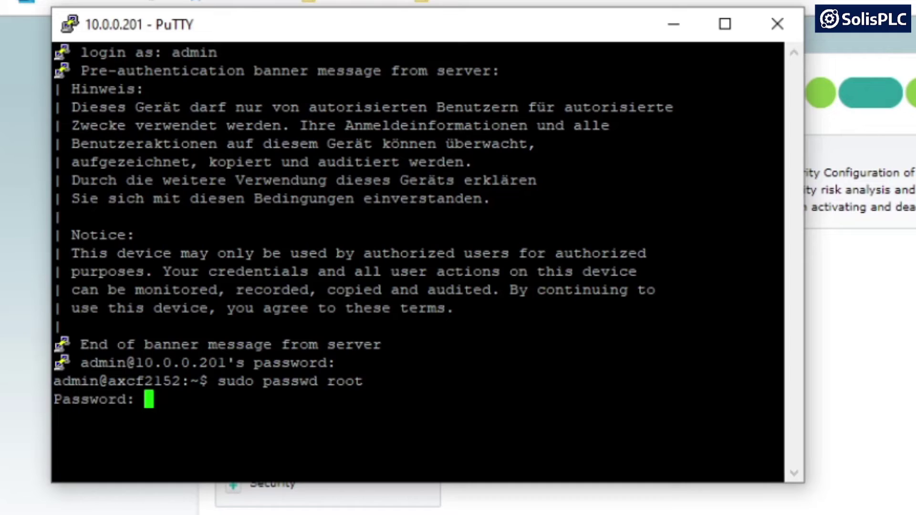
key("Return")
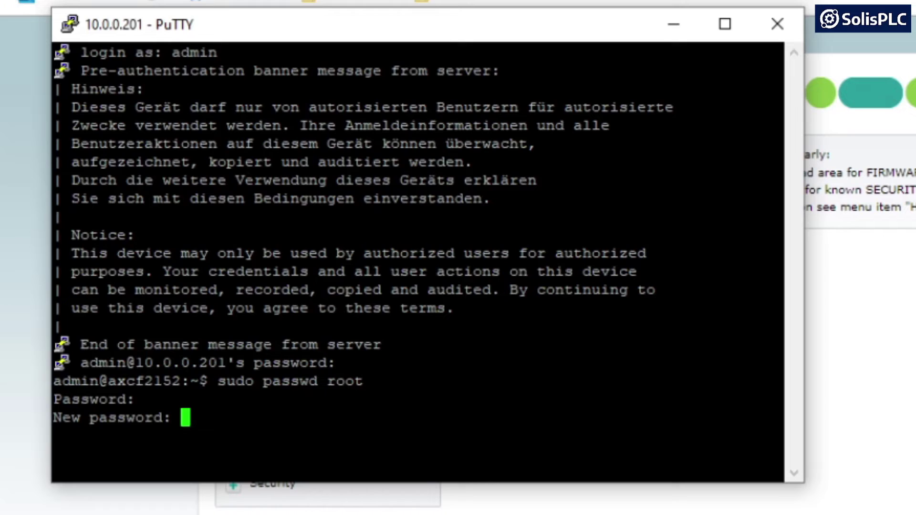
key("Return")
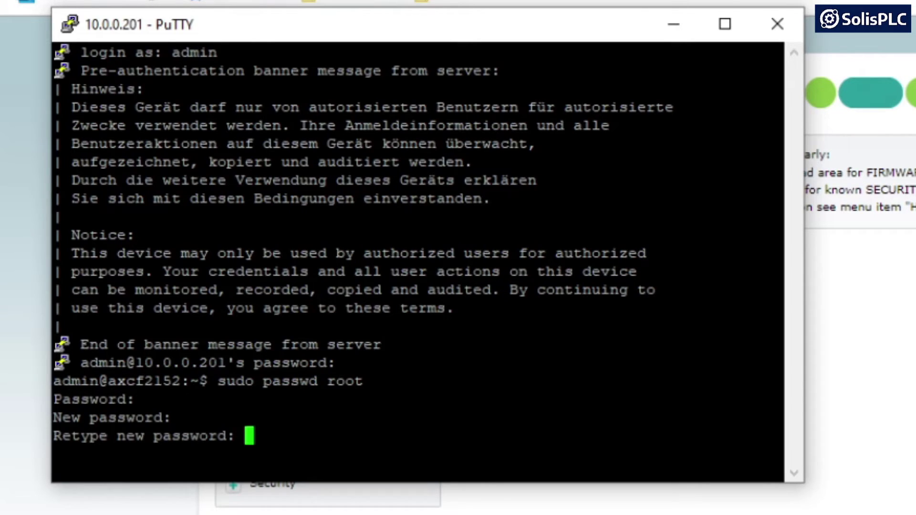
key("Return")
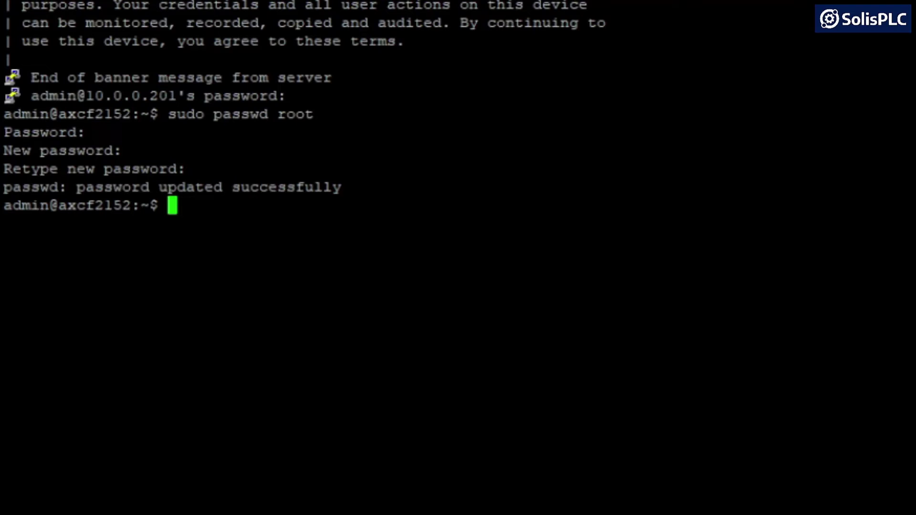
Step: Switch to the root user with the su command, entering the root password
type("su")
key("Return")
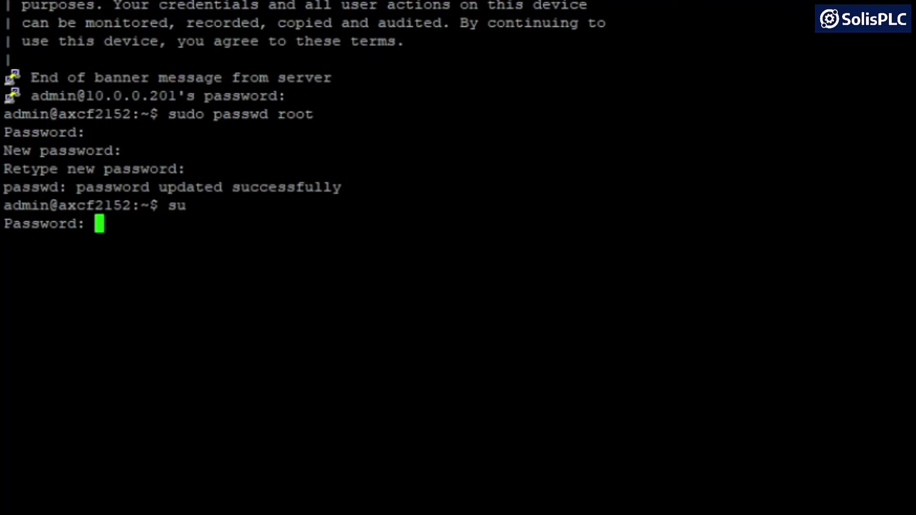
key("Return")
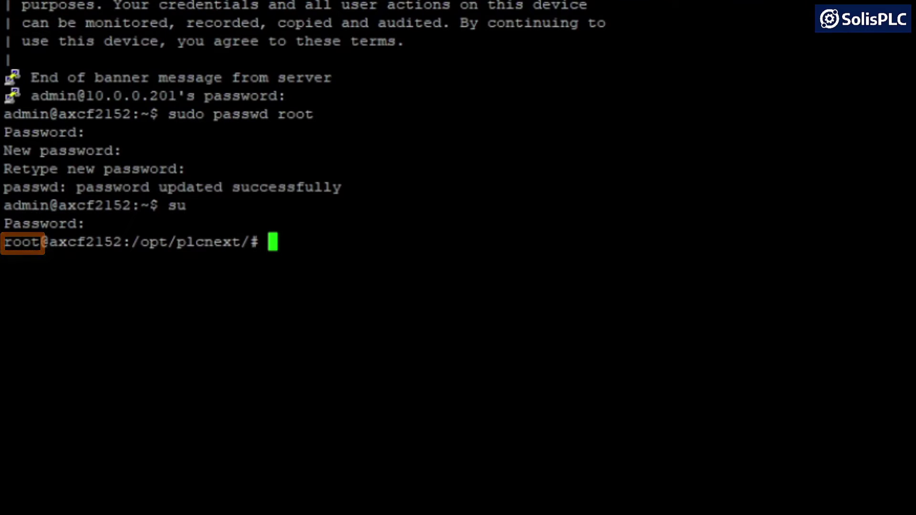
Step: Test the controller's internet connection by pinging google.com, and stop the ping once replies have been collected
type("ping http://google.com")
key("Return")
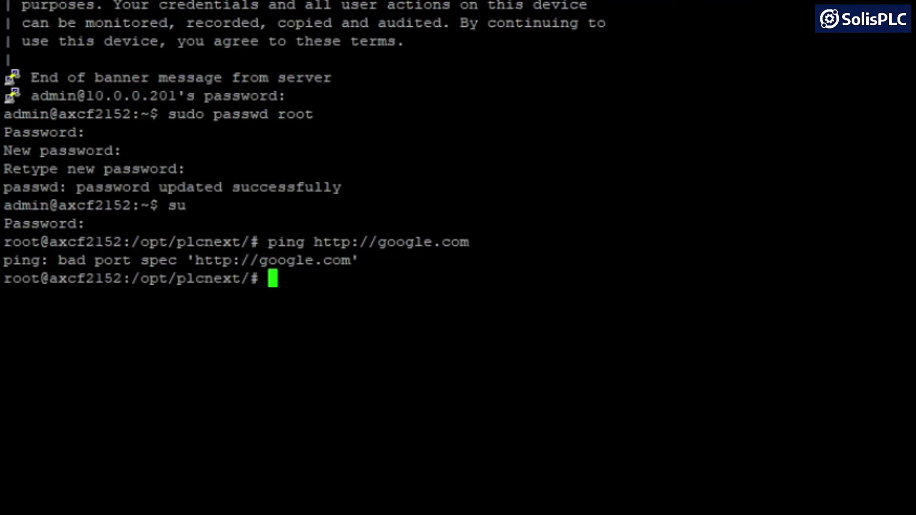
type("ping ")
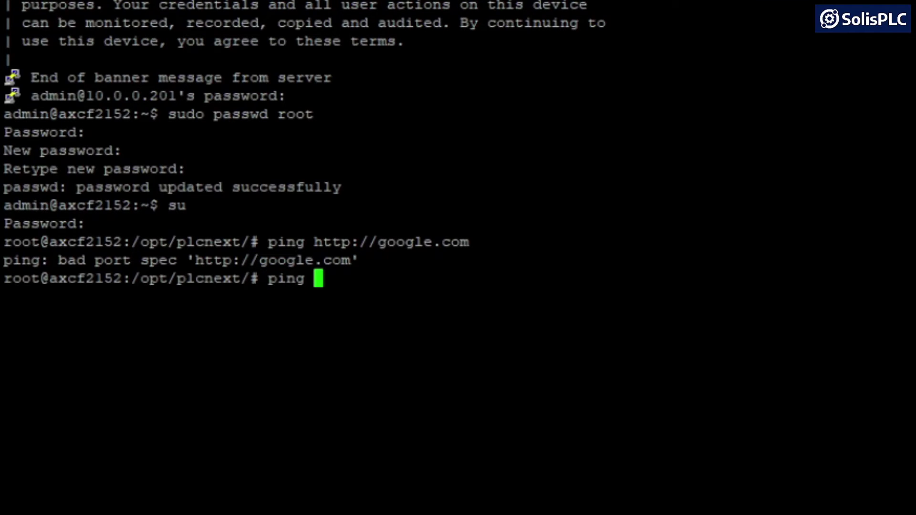
type("google.com")
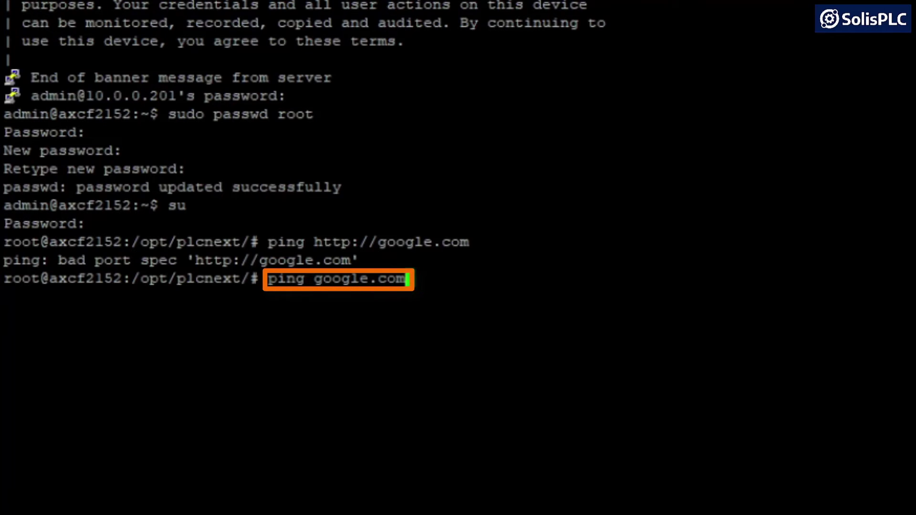
key("Return")
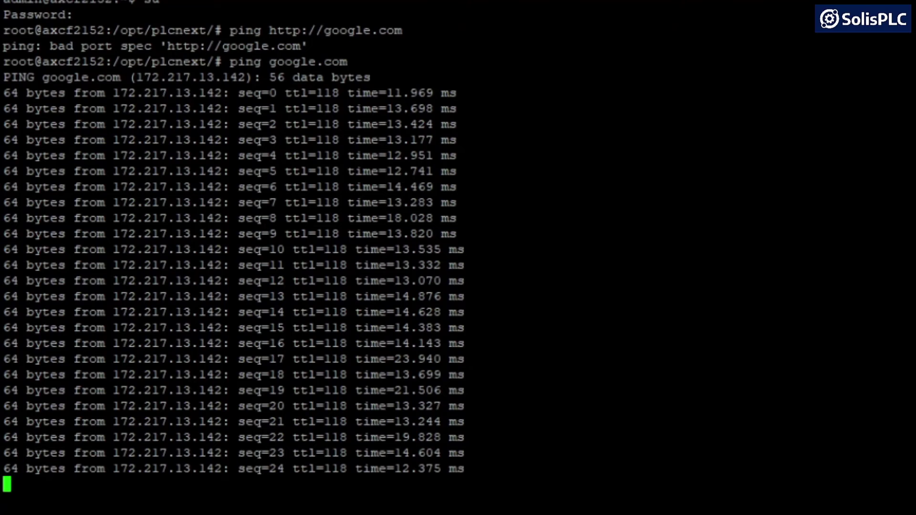
key("ctrl+c")
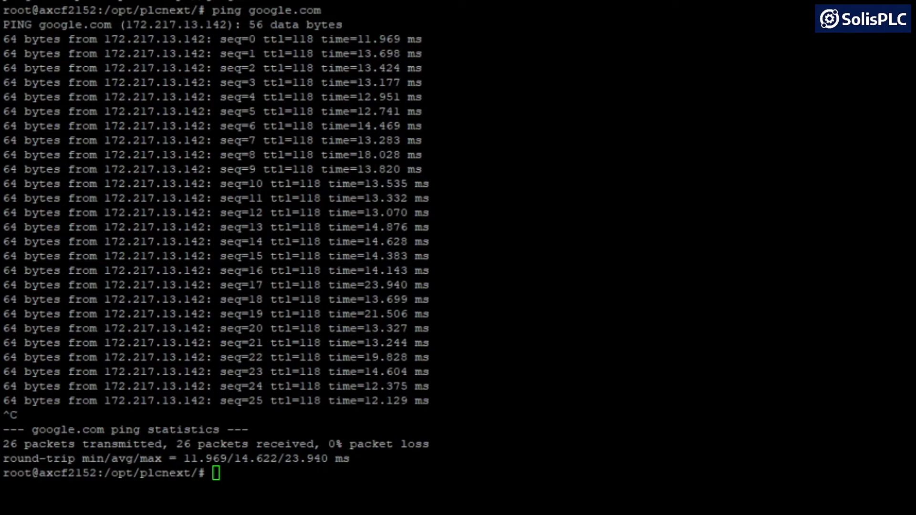
key("shift+Insert")
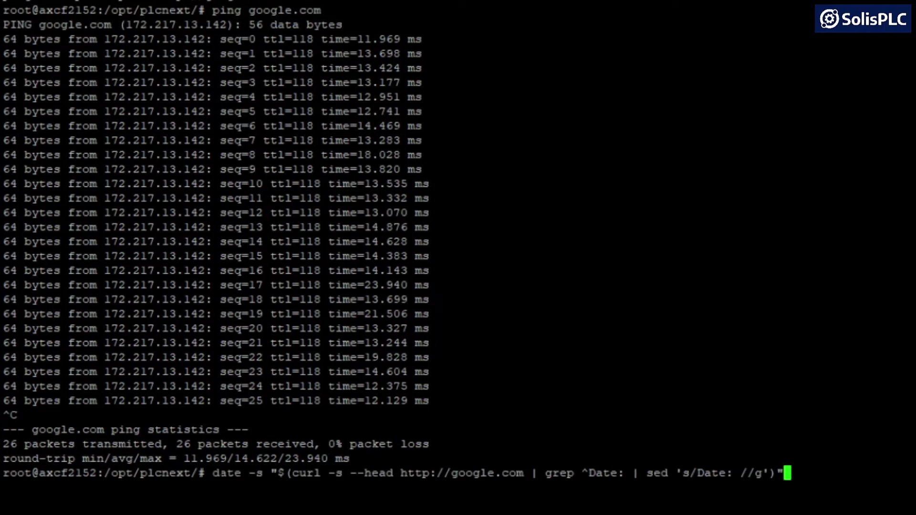
key("Return")
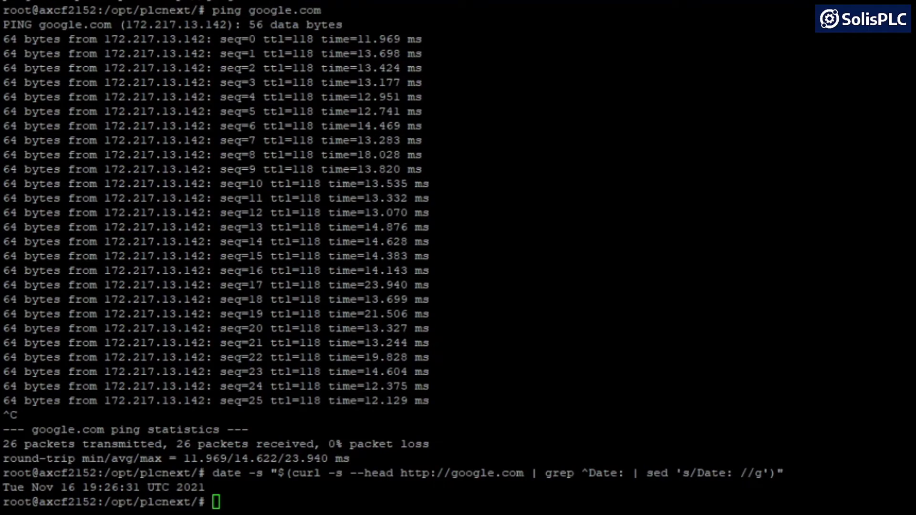
key("shift+Insert")
key("Return")
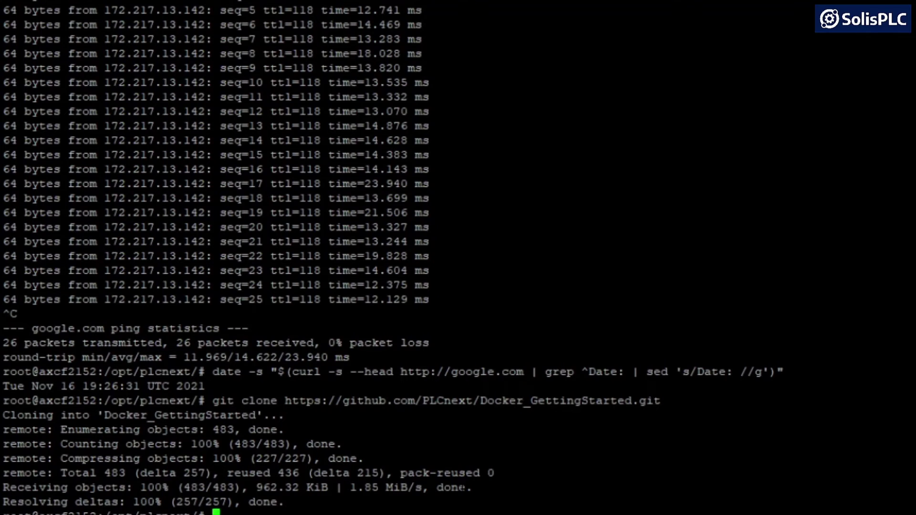
Step: List the current directory's contents and change into the Docker_GettingStarted folder
type("ls")
key("Return")
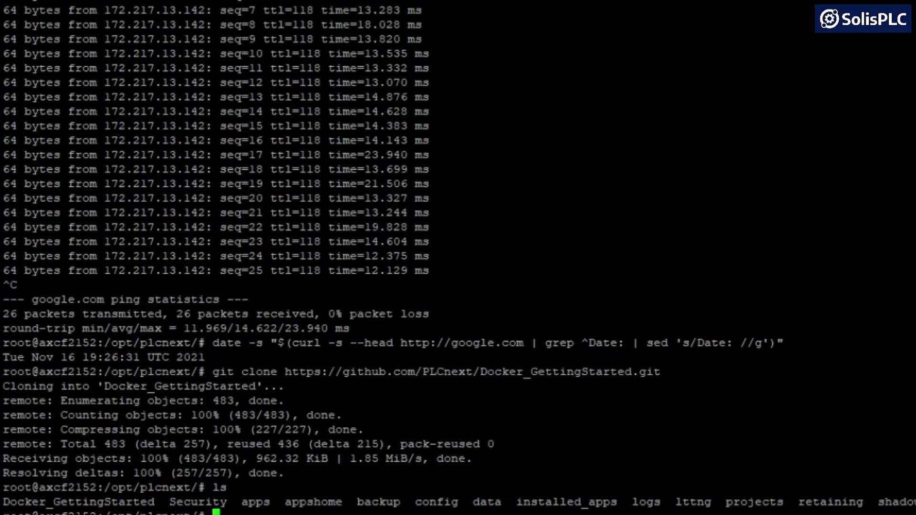
type("cd Dock")
key("Tab")
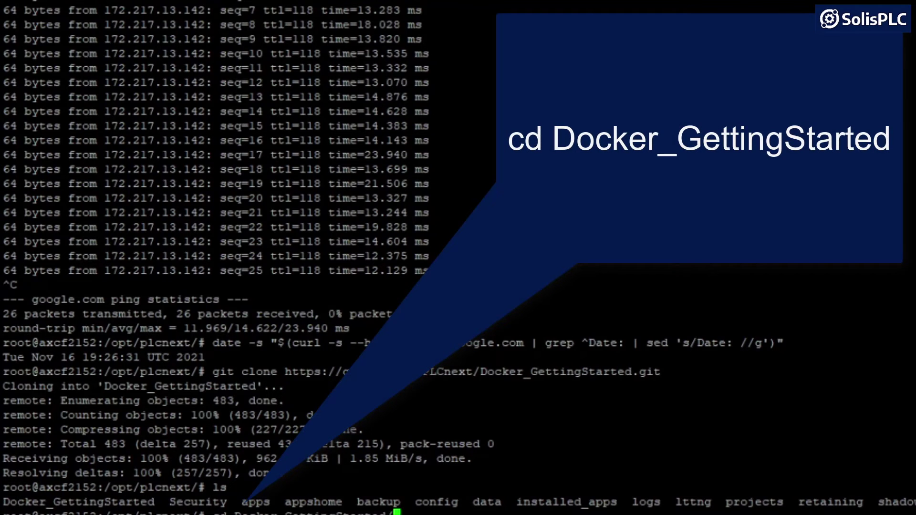
key("Return")
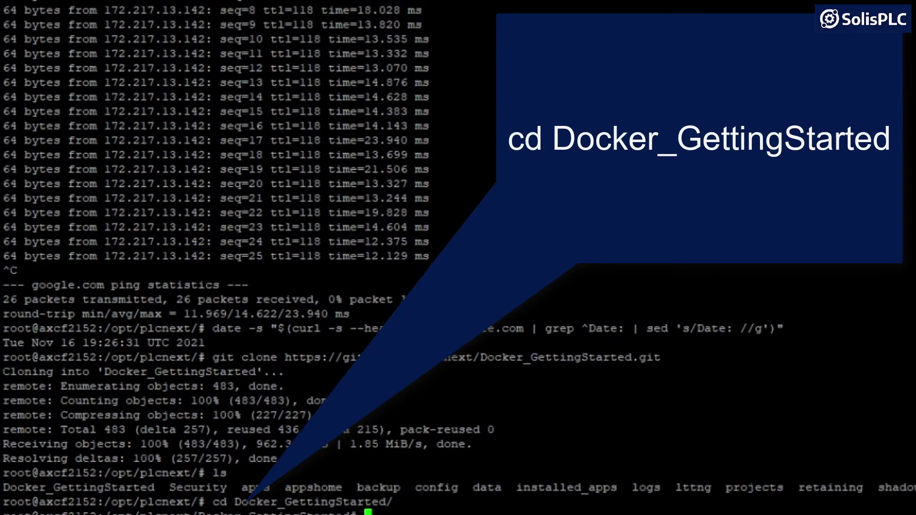
Step: Give setup.sh full permissions with "chmod -c 777 setup.sh"
type("ch")
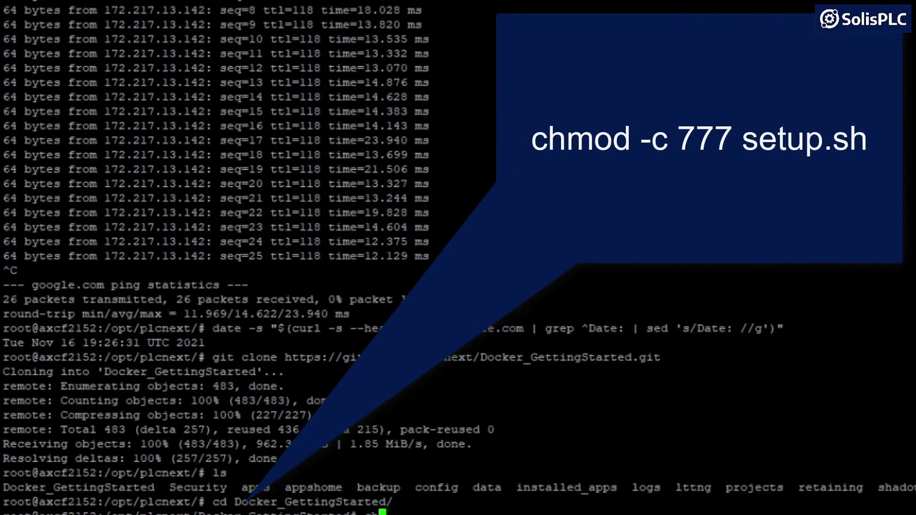
type("mod -c 777 setup.sh")
key("Return")
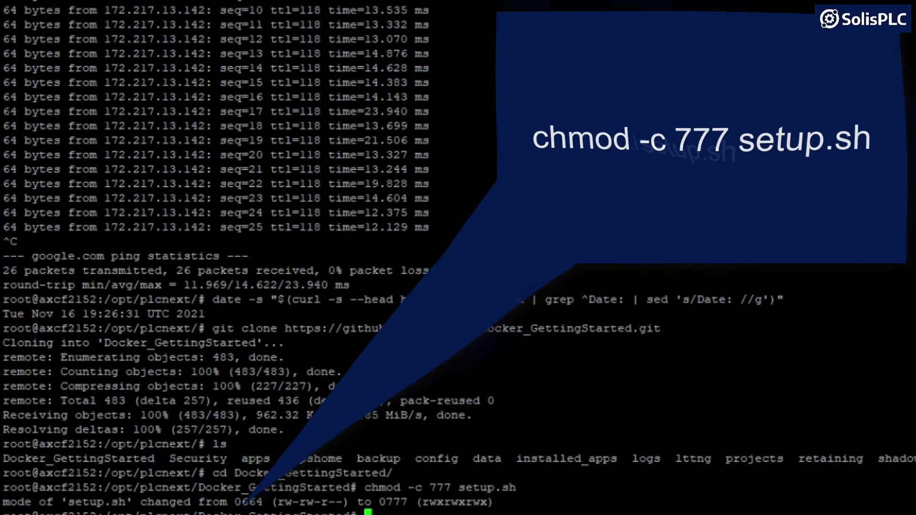
Step: Run ./setup.sh and choose option 2 to install Docker as the container runtime
type("./setup")
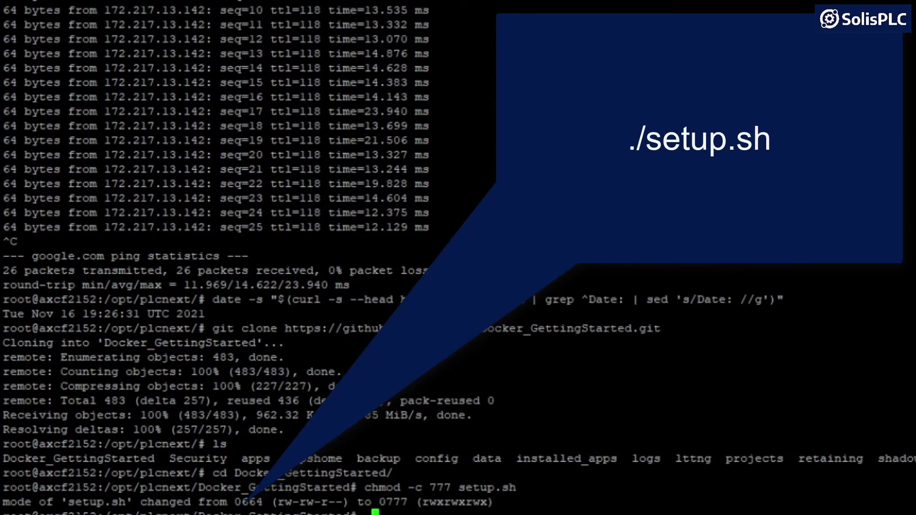
type(".sh")
key("Return")
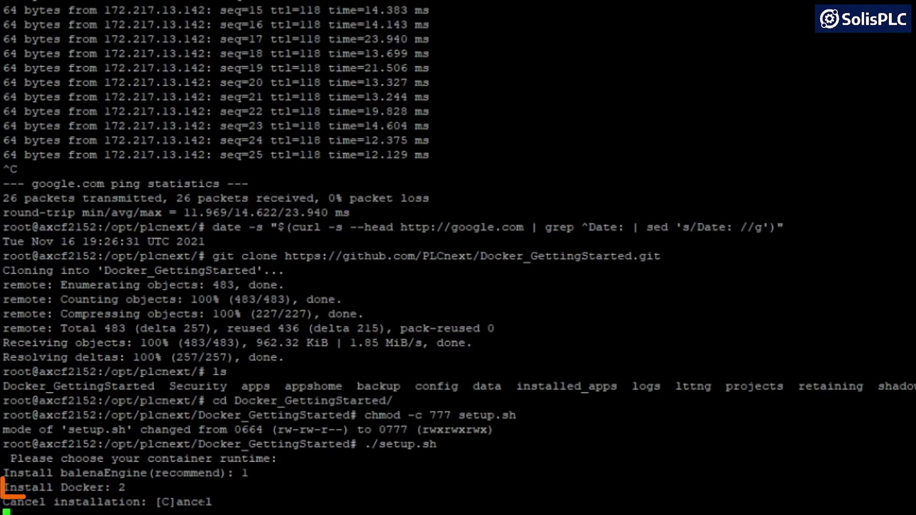
type("2")
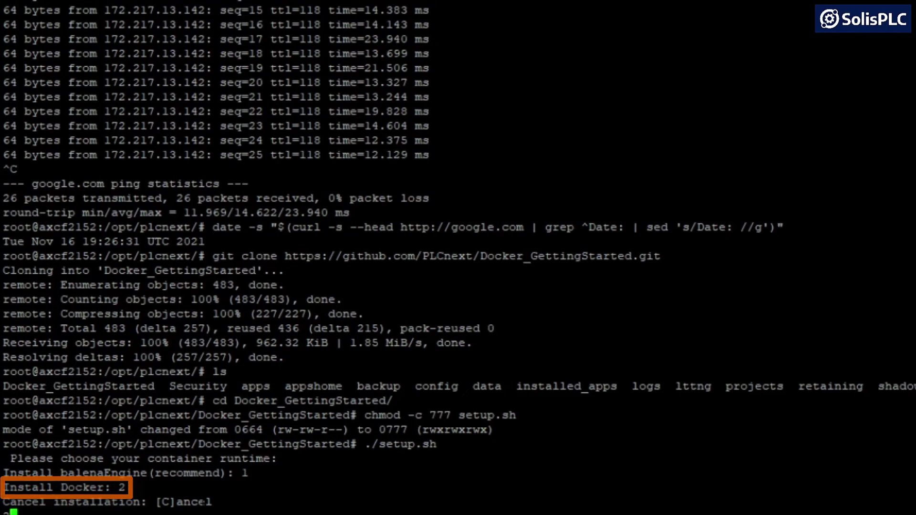
key("Return")
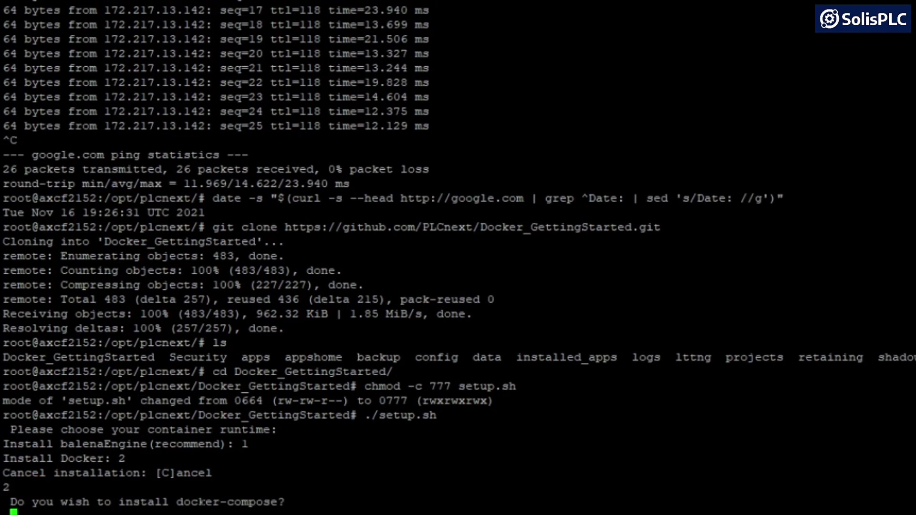
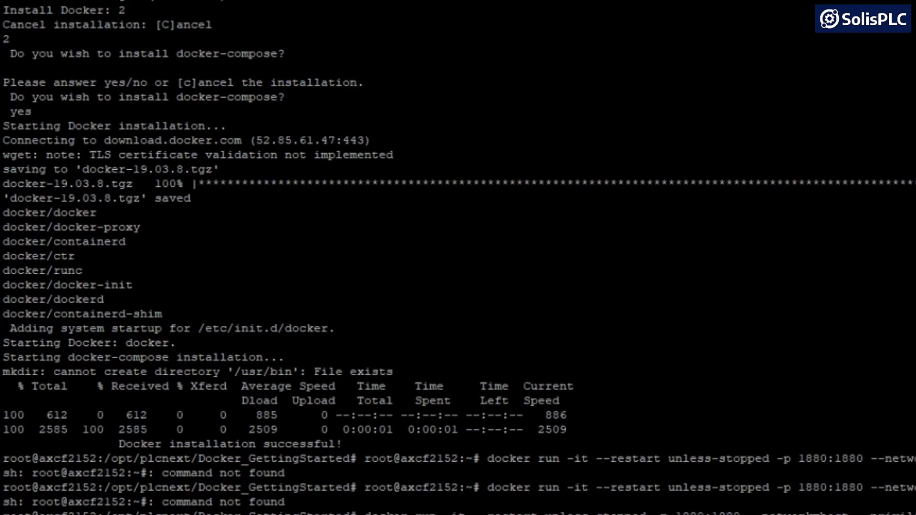
Step: Execute the docker run command for the Node-RED container, with port mapping 1880:1880 and restart policy unless-stopped
key("Return")
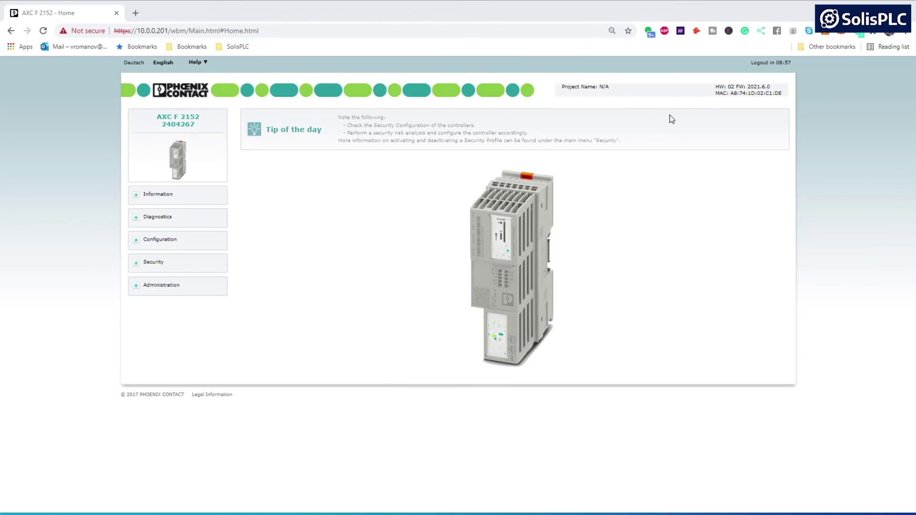
Step: Open Node-RED at 10.0.0.201:1880 in a new browser tab and dismiss the welcome tour
left_click(135, 13)
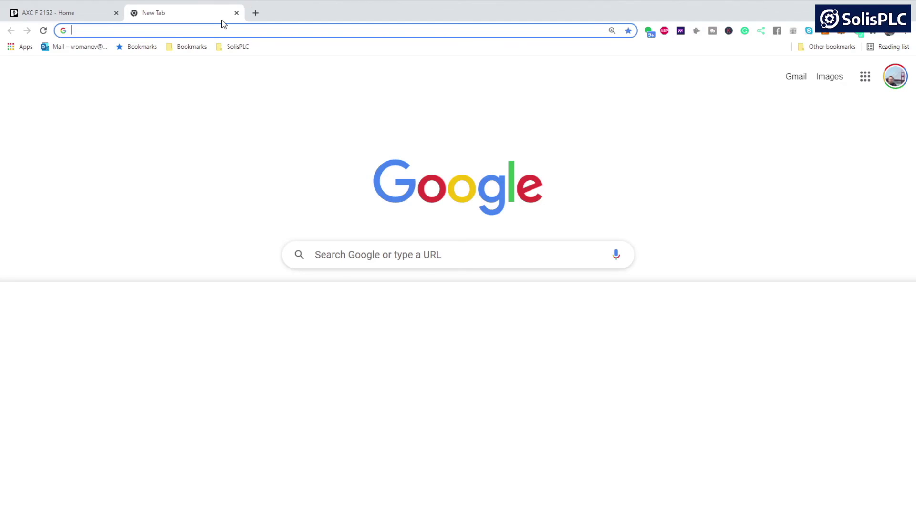
type("10:0")
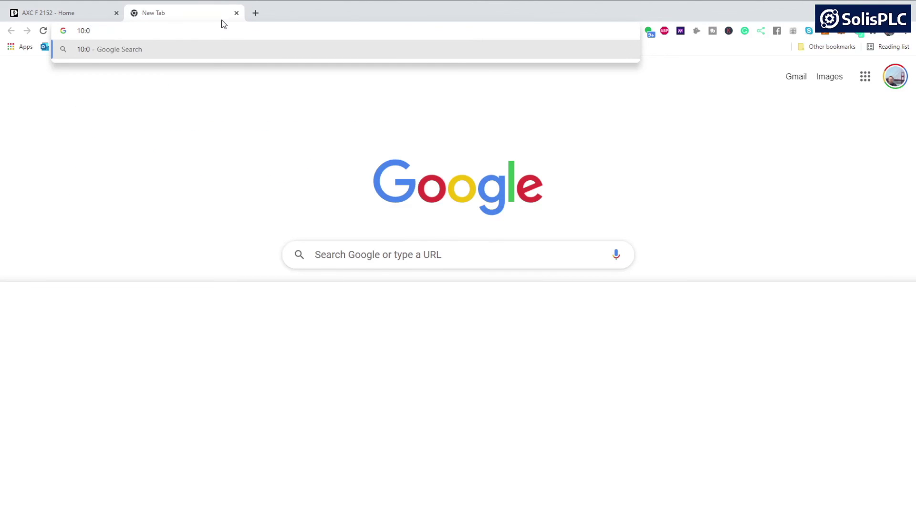
key("BackSpace")
key("BackSpace")
type(".0.0.201")
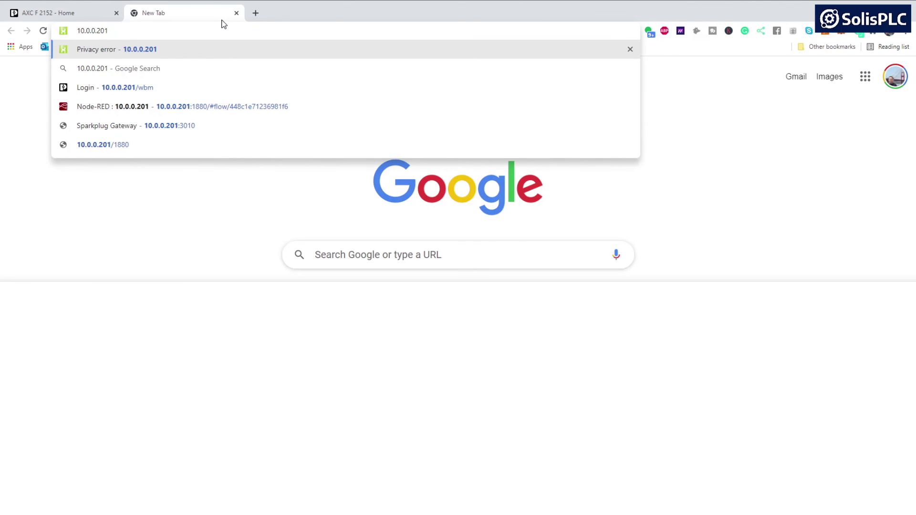
type(":")
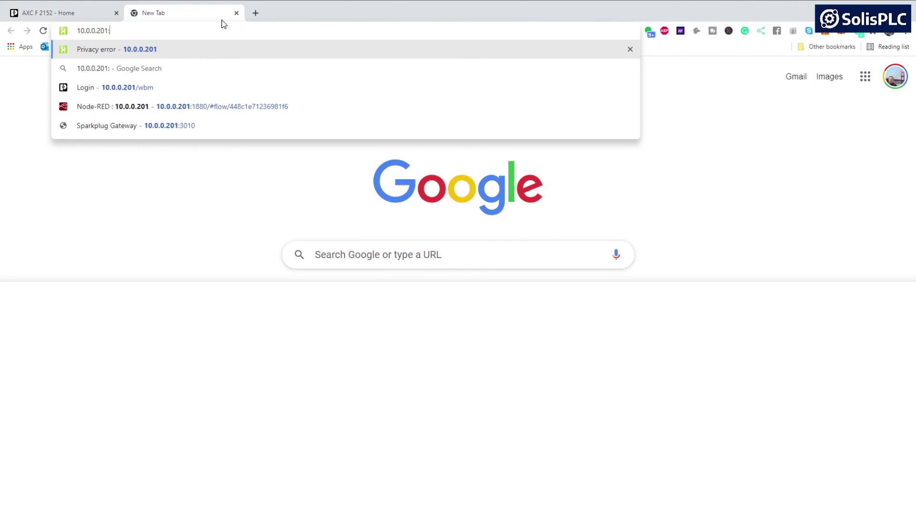
type("1880")
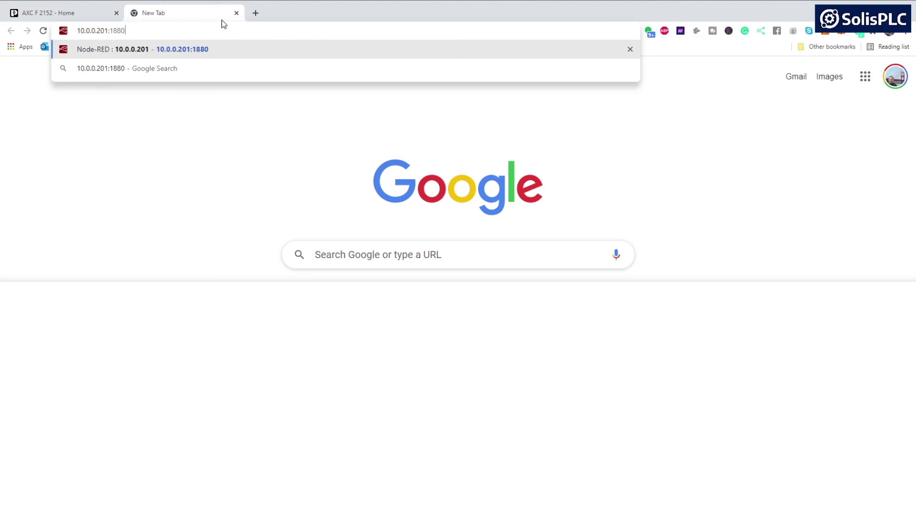
key("Return")
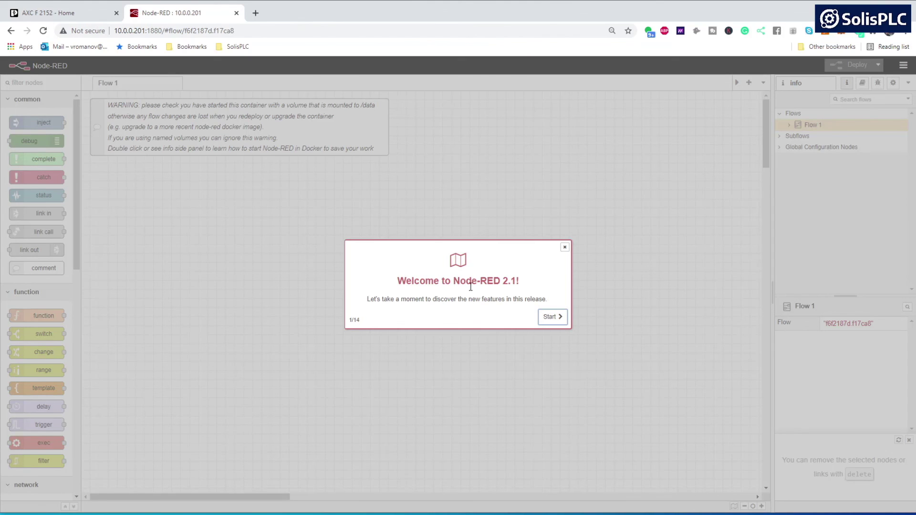
left_click(565, 247)
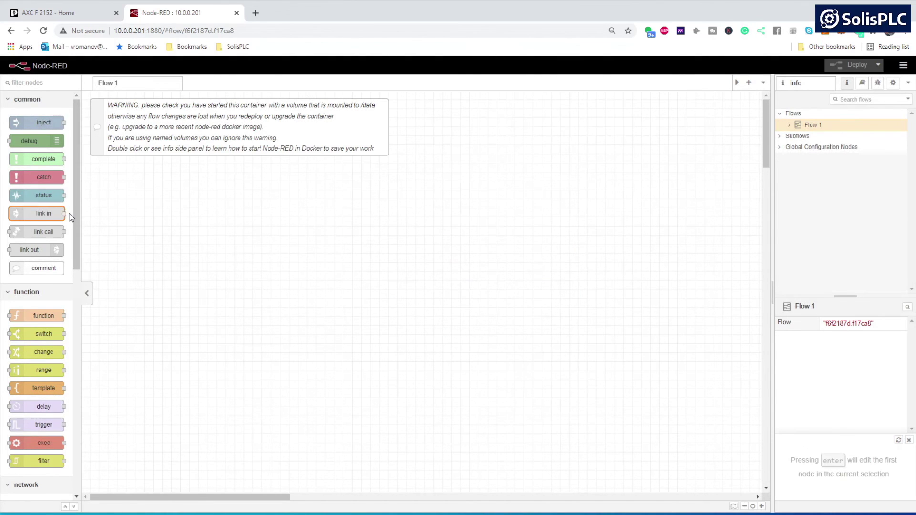
left_click_drag(76, 213, 74, 191)
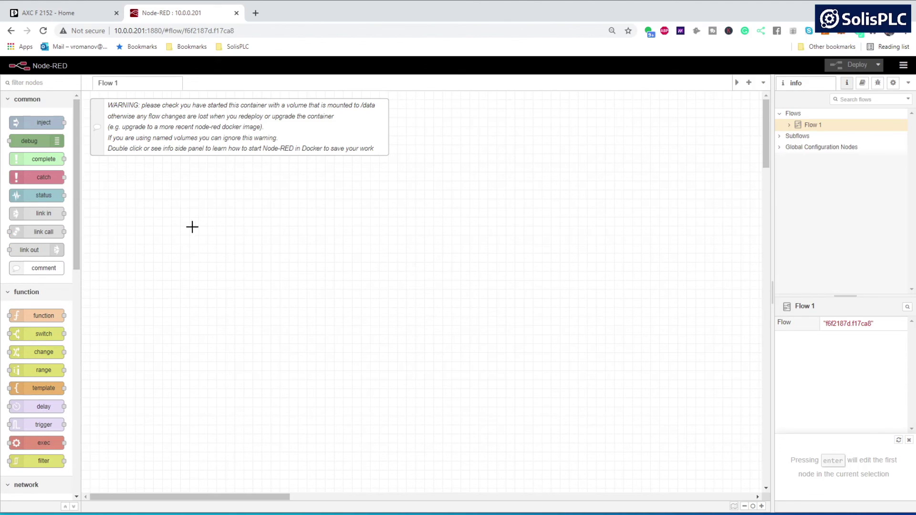